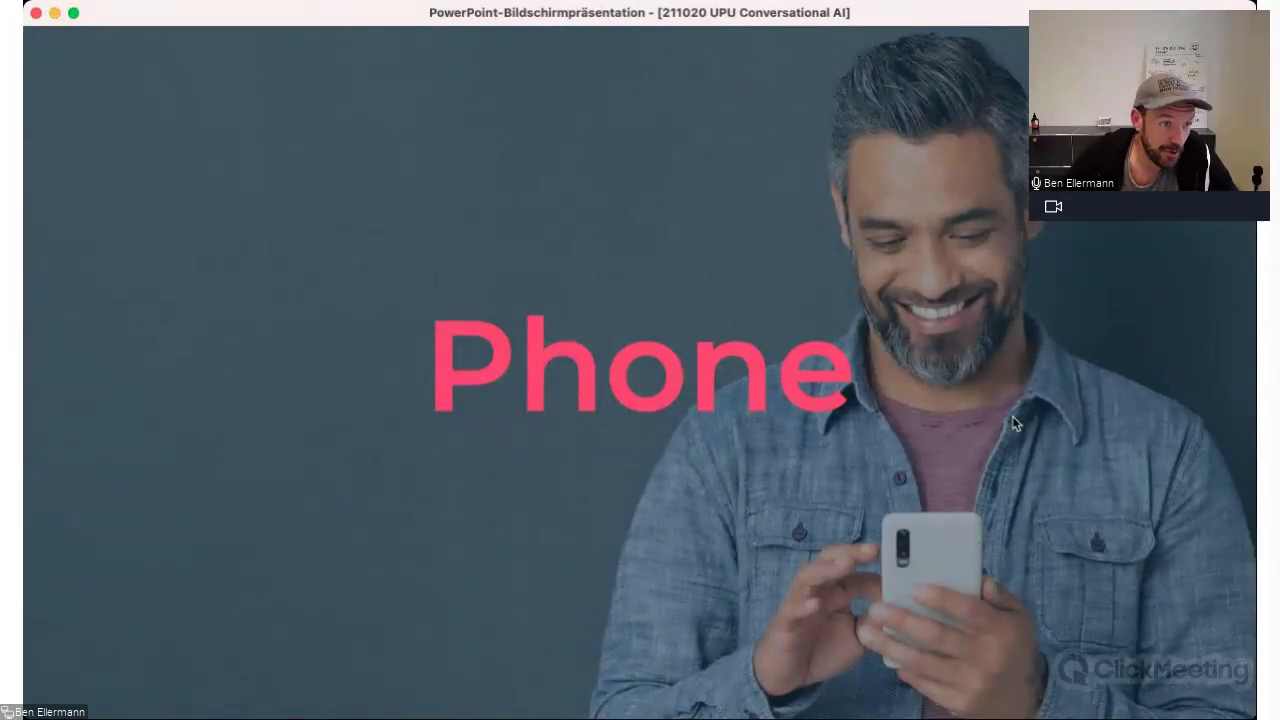
- Switch to Parloa, view the Demo Bot English releases, and open the Phone 2 debugger in the Main Dialog
key("Right")
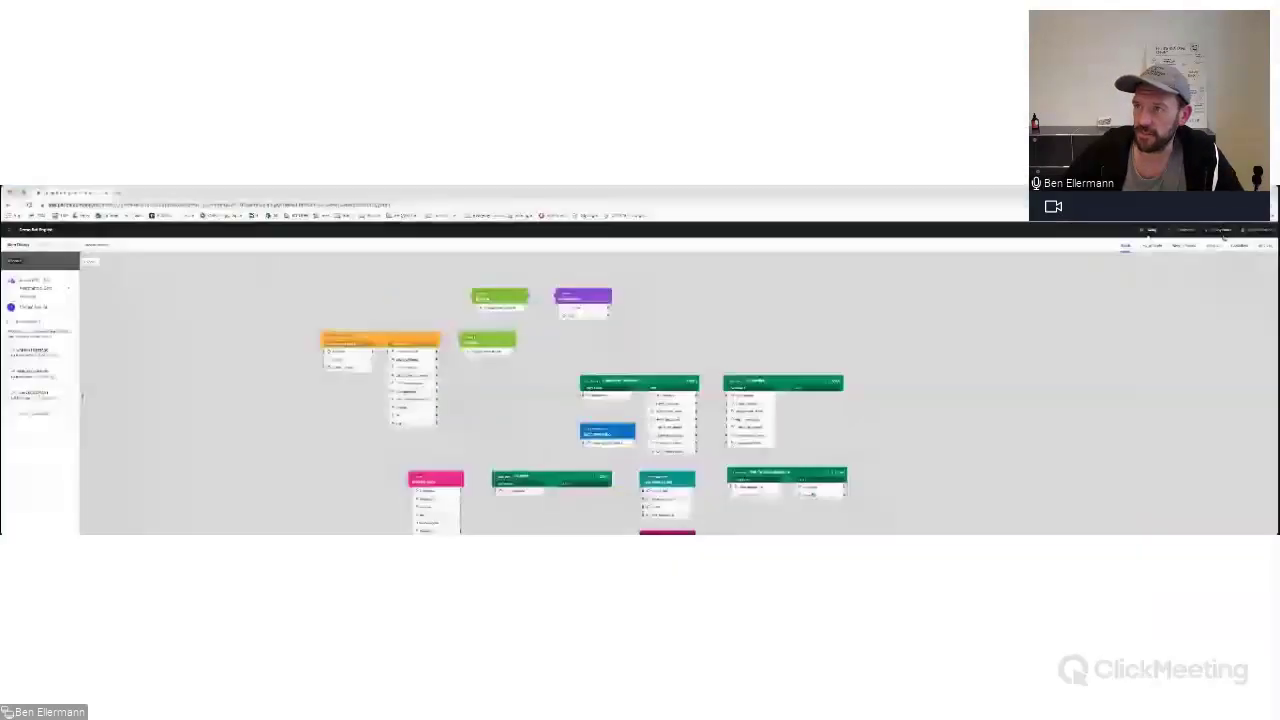
left_click(1221, 233)
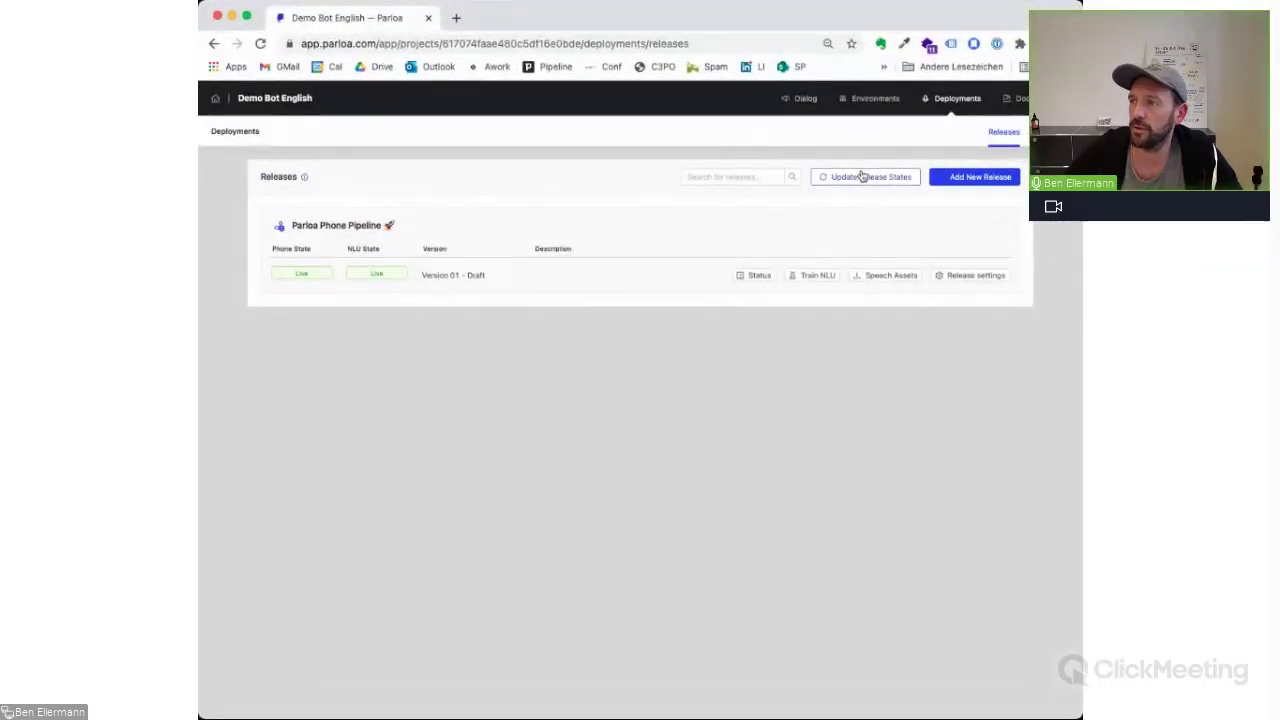
left_click(806, 99)
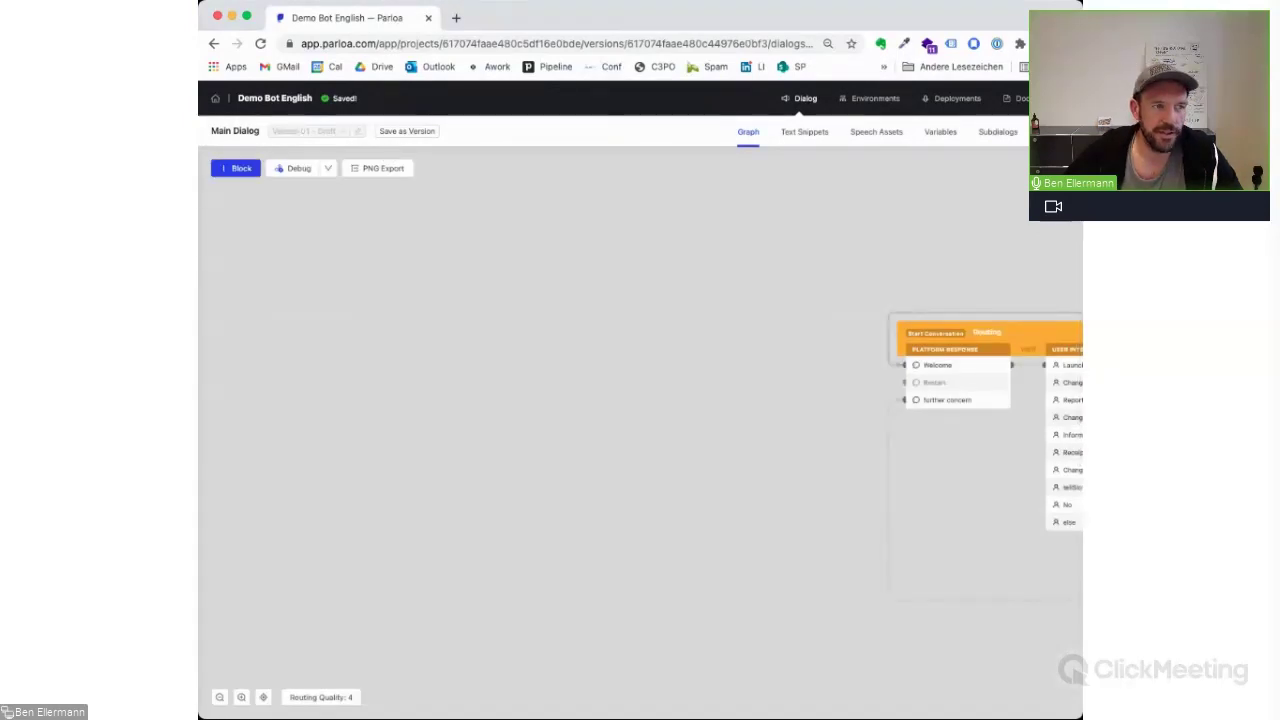
left_click(328, 168)
left_click(306, 259)
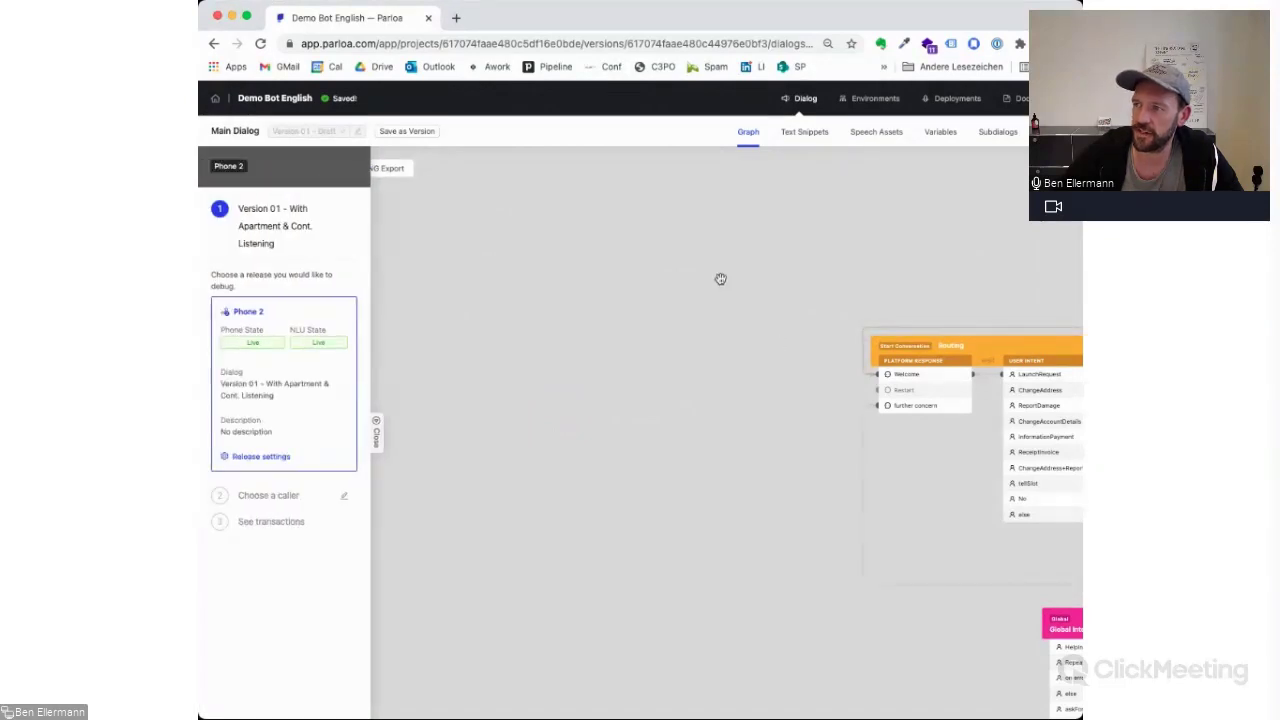
- Examine the Main Dialog graph from the Routing block through the subdialogs, global intents and escalation blocks
scroll(720, 279, "right", 5)
scroll(720, 279, "down", 2)
scroll(720, 279, "right", 8)
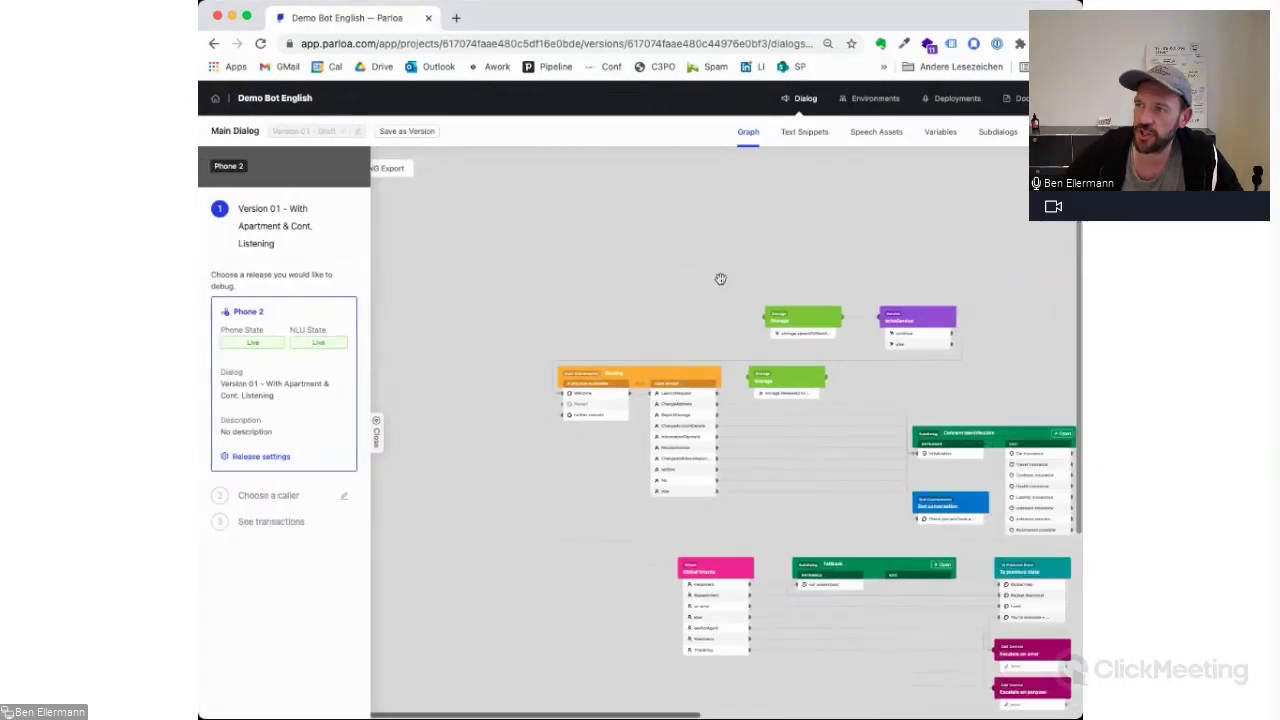
scroll(775, 329, "left", 4)
scroll(775, 329, "down", 3)
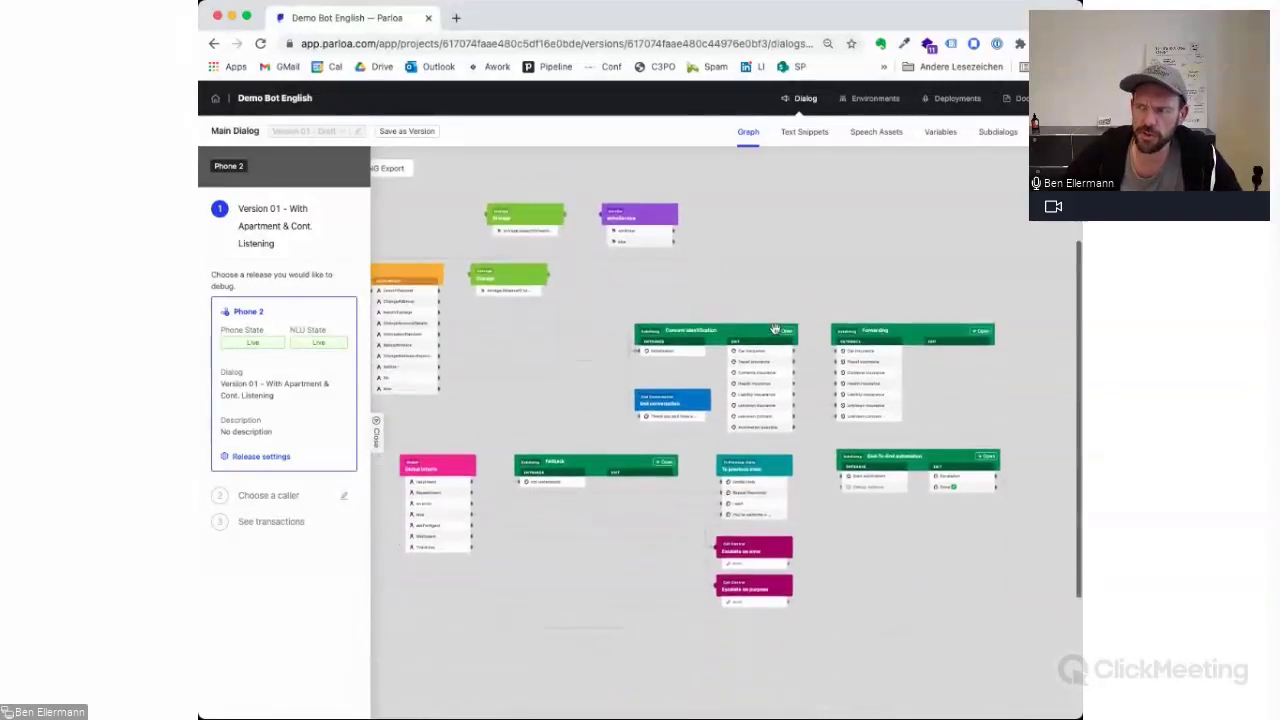
scroll(775, 330, "up", 4)
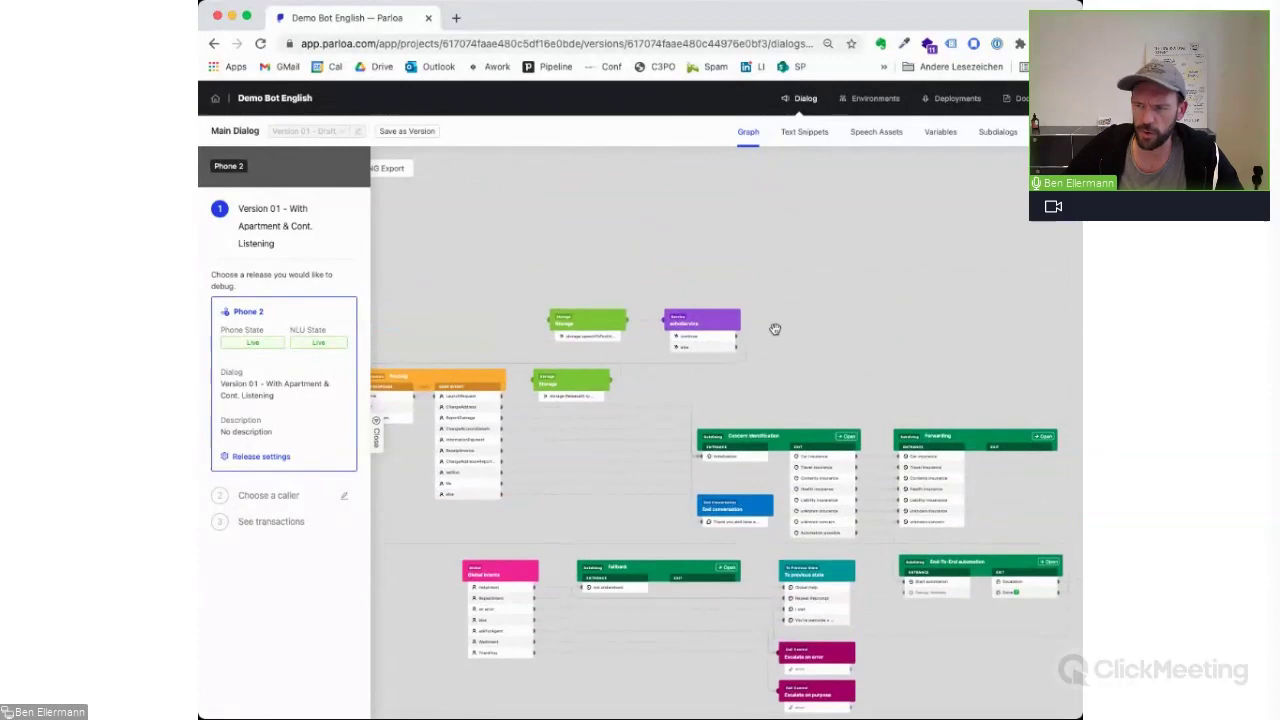
scroll(775, 329, "left", 2)
scroll(775, 329, "down", 2)
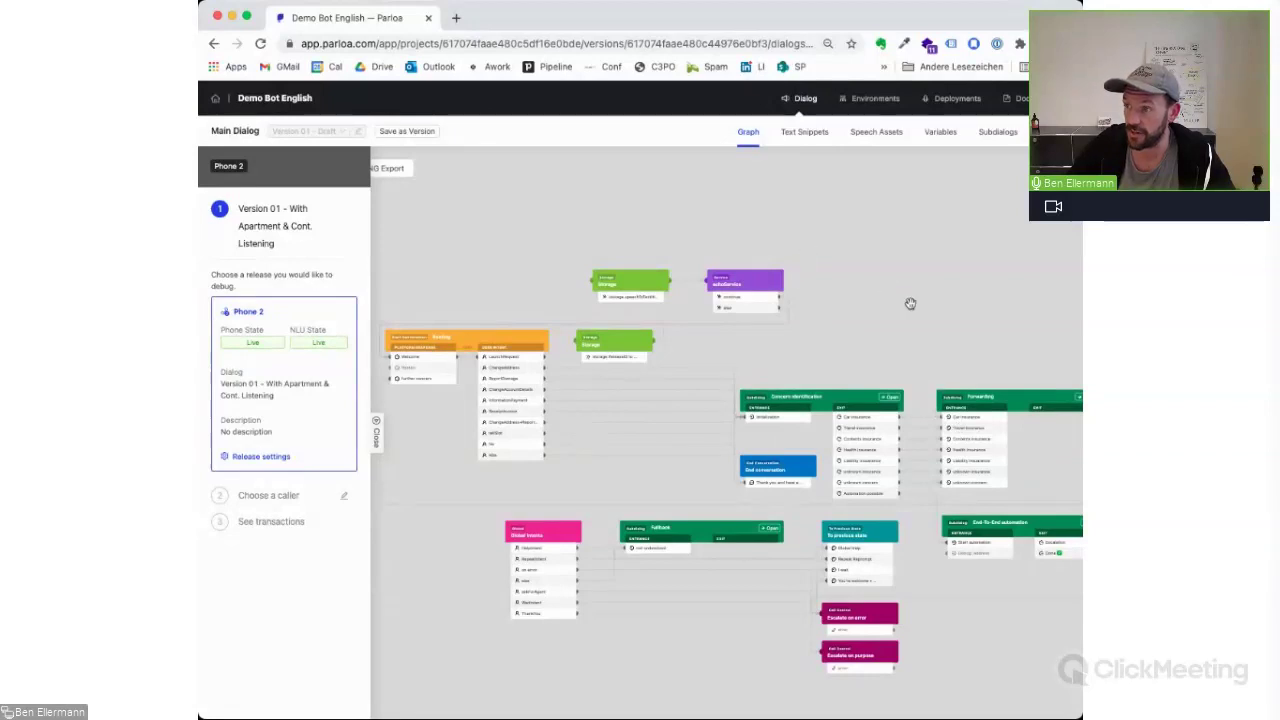
scroll(910, 303, "right", 3)
scroll(910, 303, "left", 6)
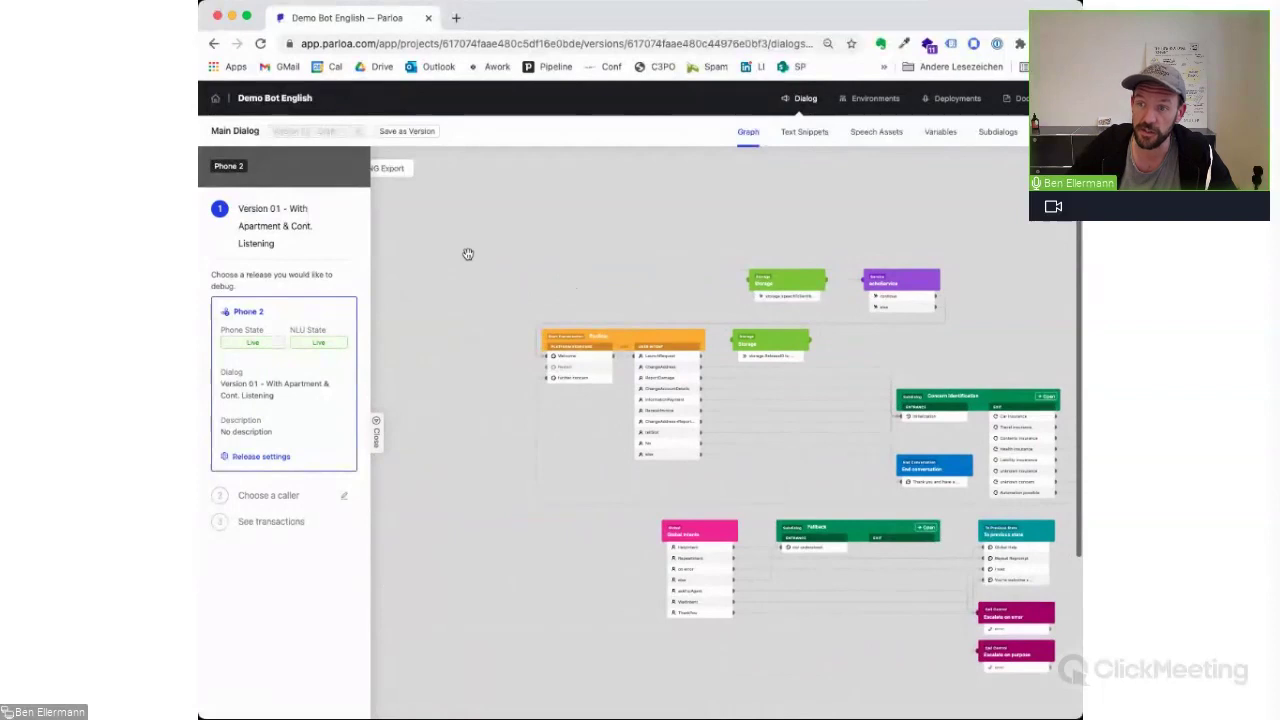
- Select the Phone 2 release for debugging, refresh the list of callers, and choose the caller with the latest interaction
left_click(292, 390)
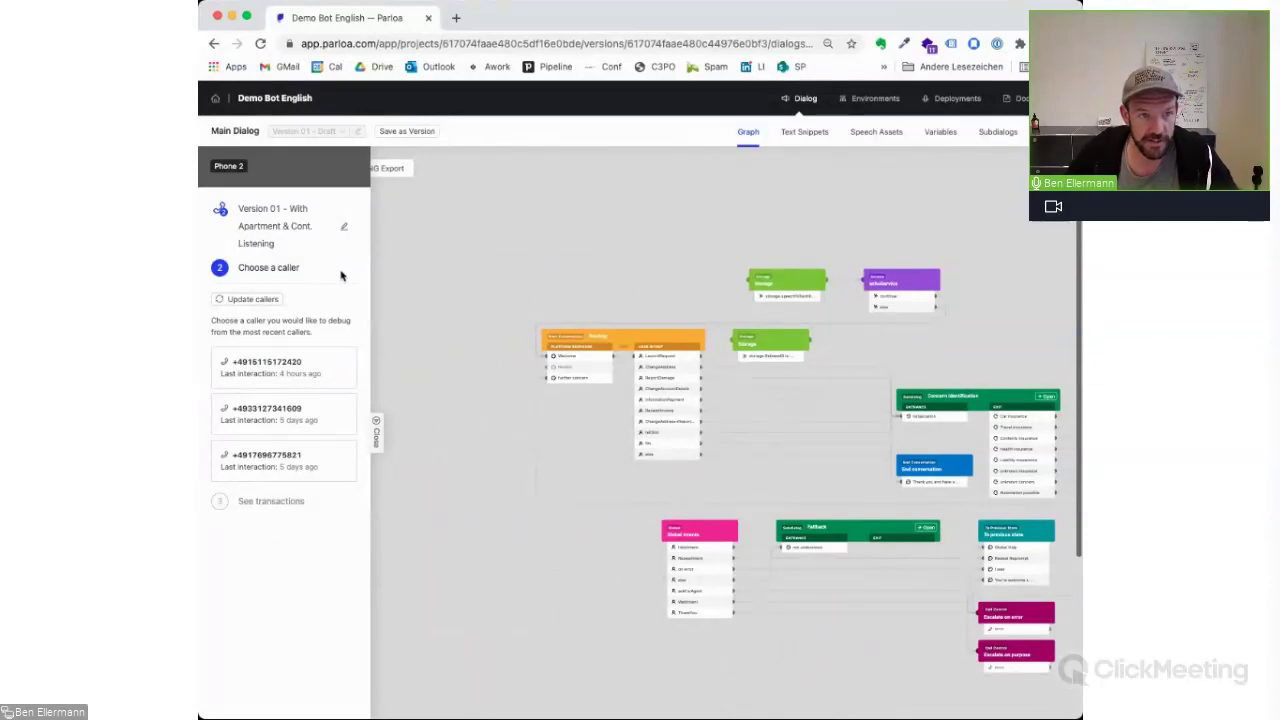
left_click(258, 302)
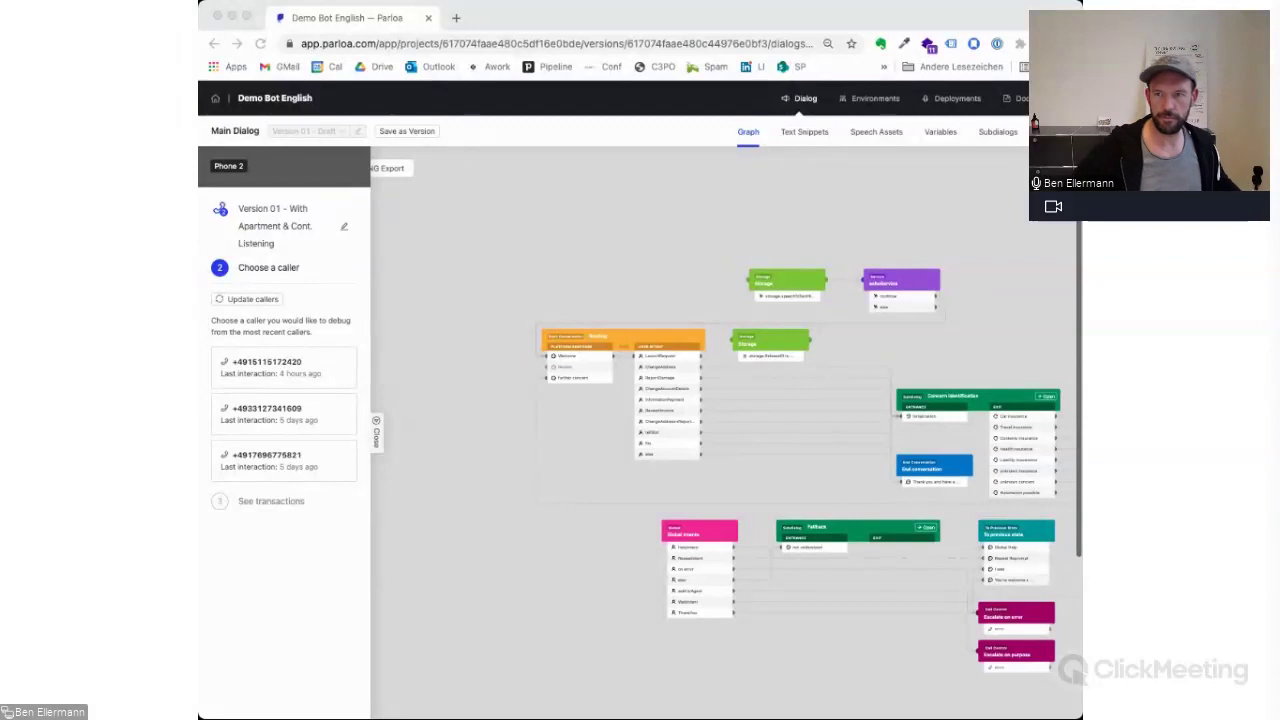
left_click(258, 300)
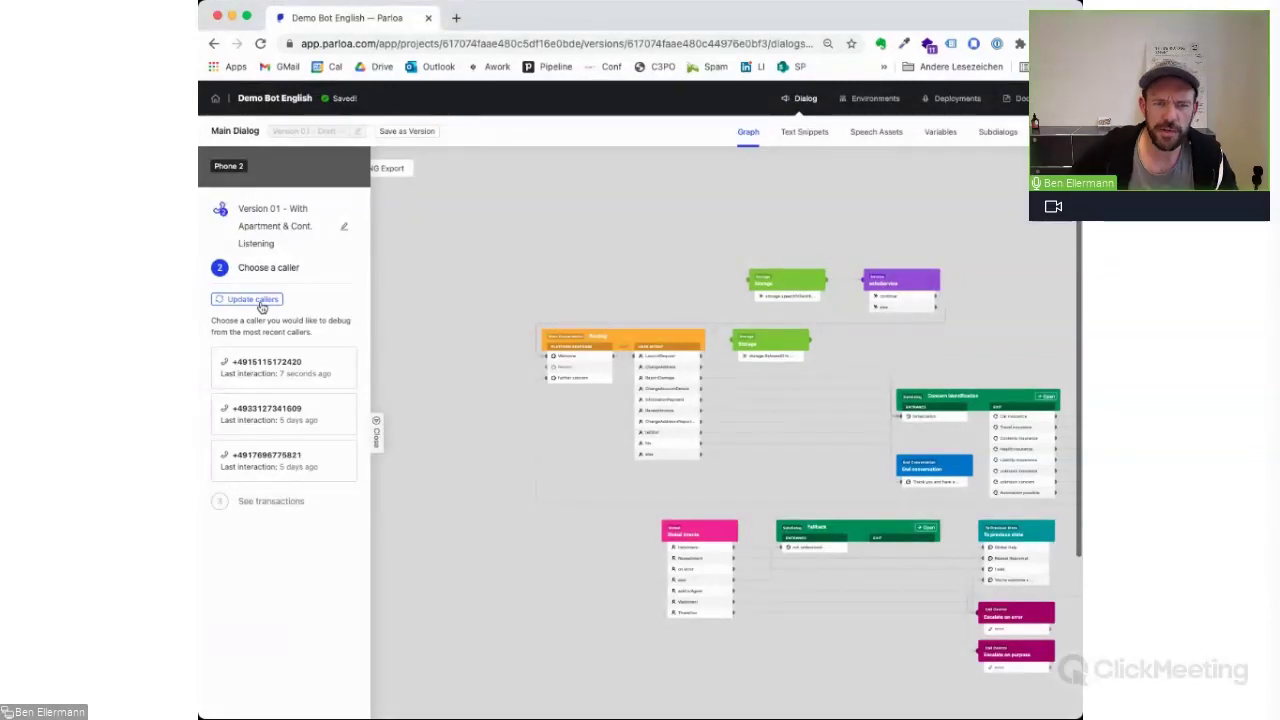
left_click(286, 363)
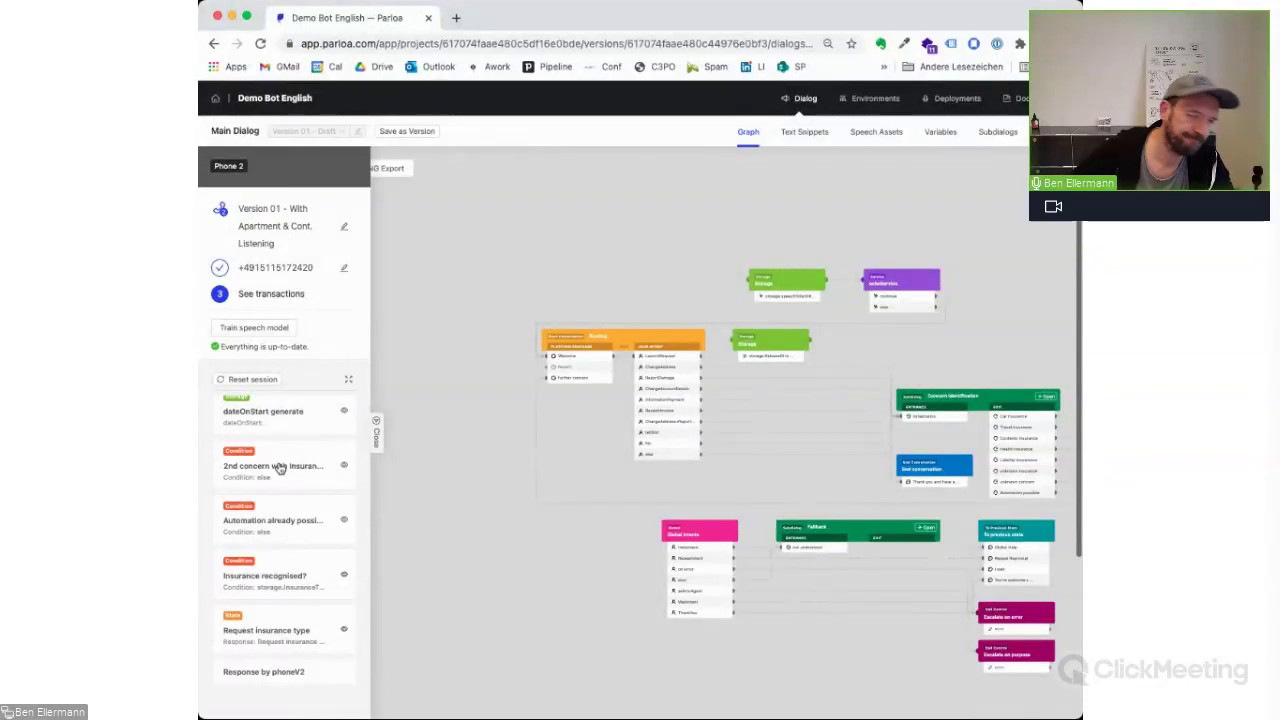
- Review the caller's transactions from the ChangeAddress request and concern identification to the insurance number request
scroll(291, 428, "up", 1)
scroll(291, 428, "up", 5)
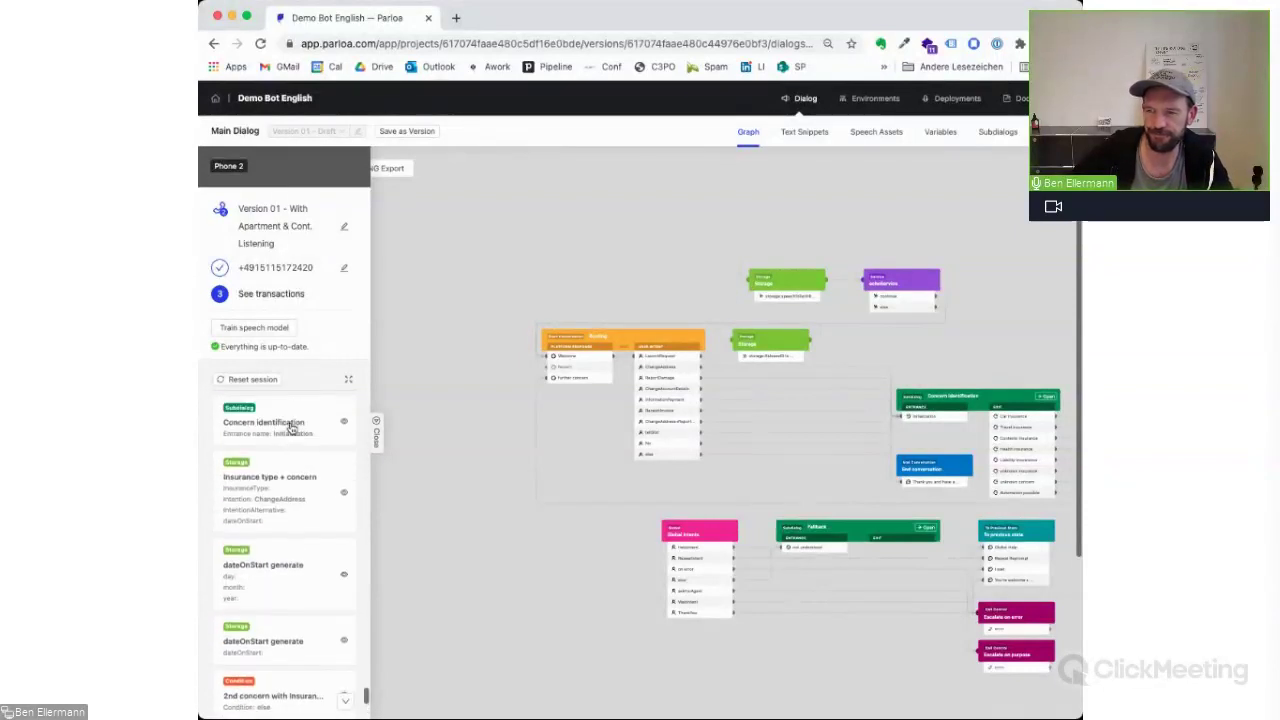
scroll(291, 430, "up", 1)
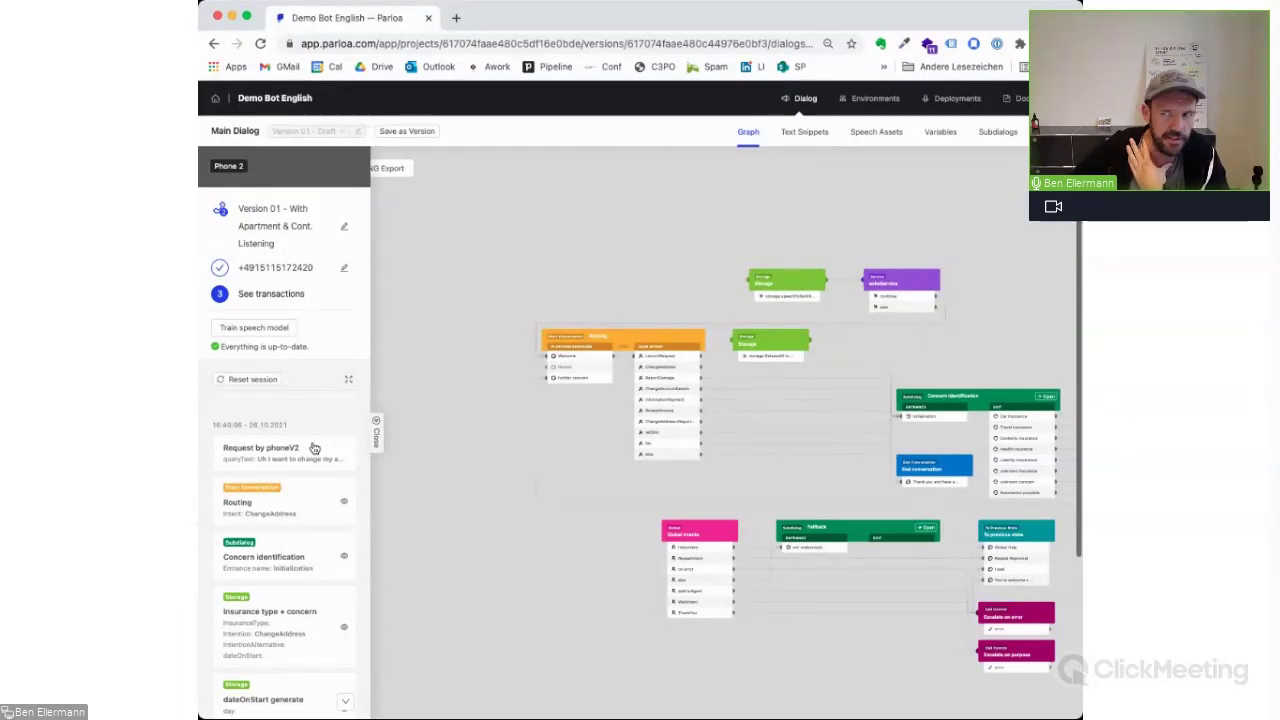
scroll(313, 447, "down", 10)
scroll(313, 447, "down", 4)
scroll(323, 455, "down", 10)
scroll(339, 432, "down", 3)
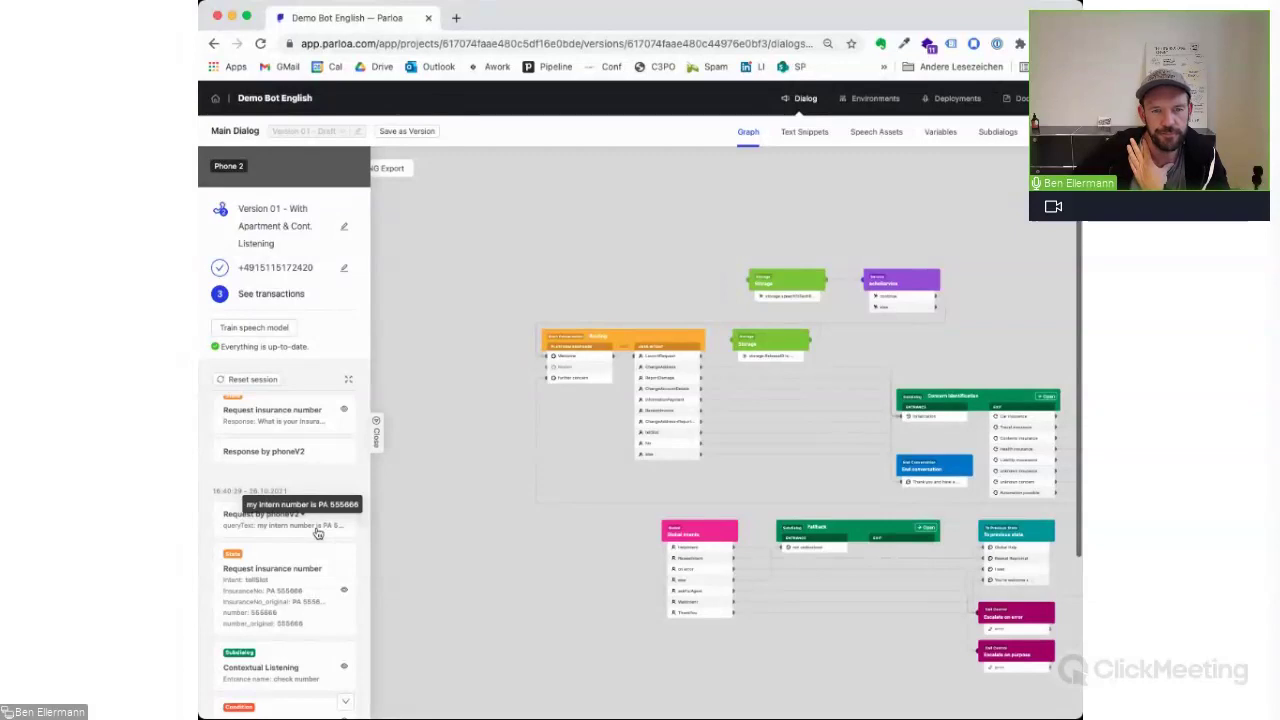
- Review the transactions for insurance number verification, birth date authorisation, and the address change up to saving the new address
scroll(316, 533, "down", 10)
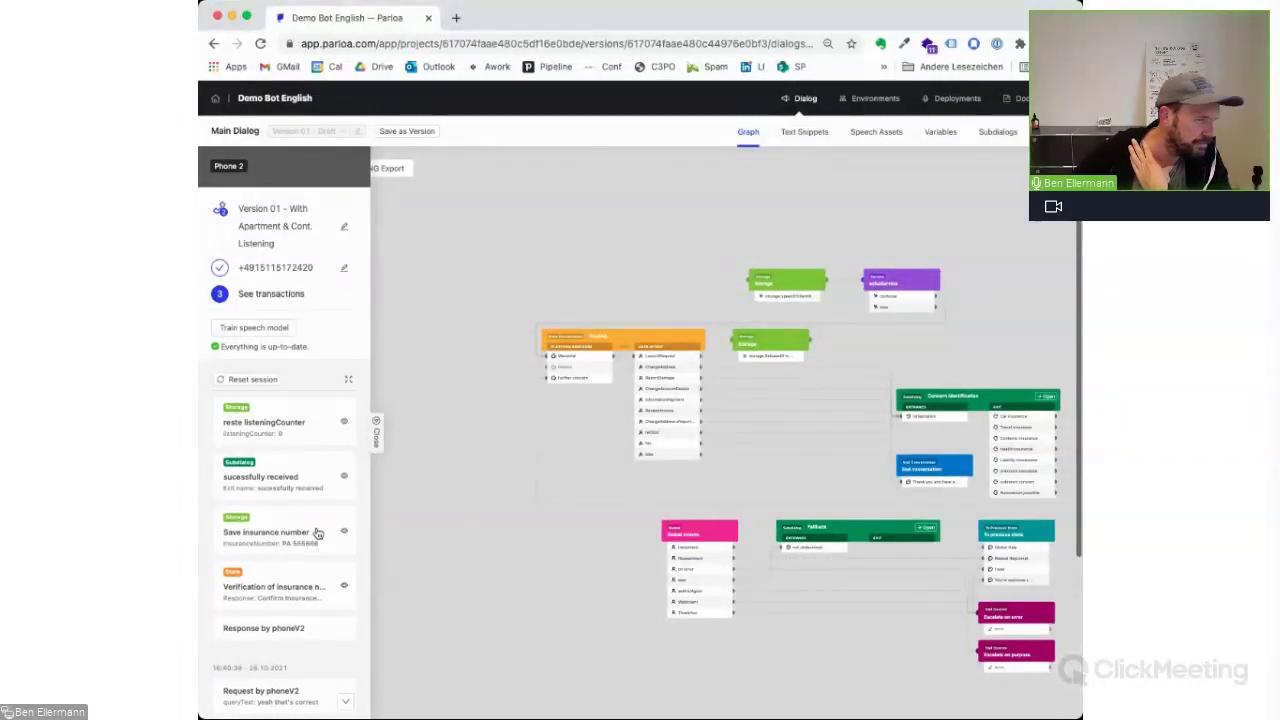
scroll(316, 533, "down", 1)
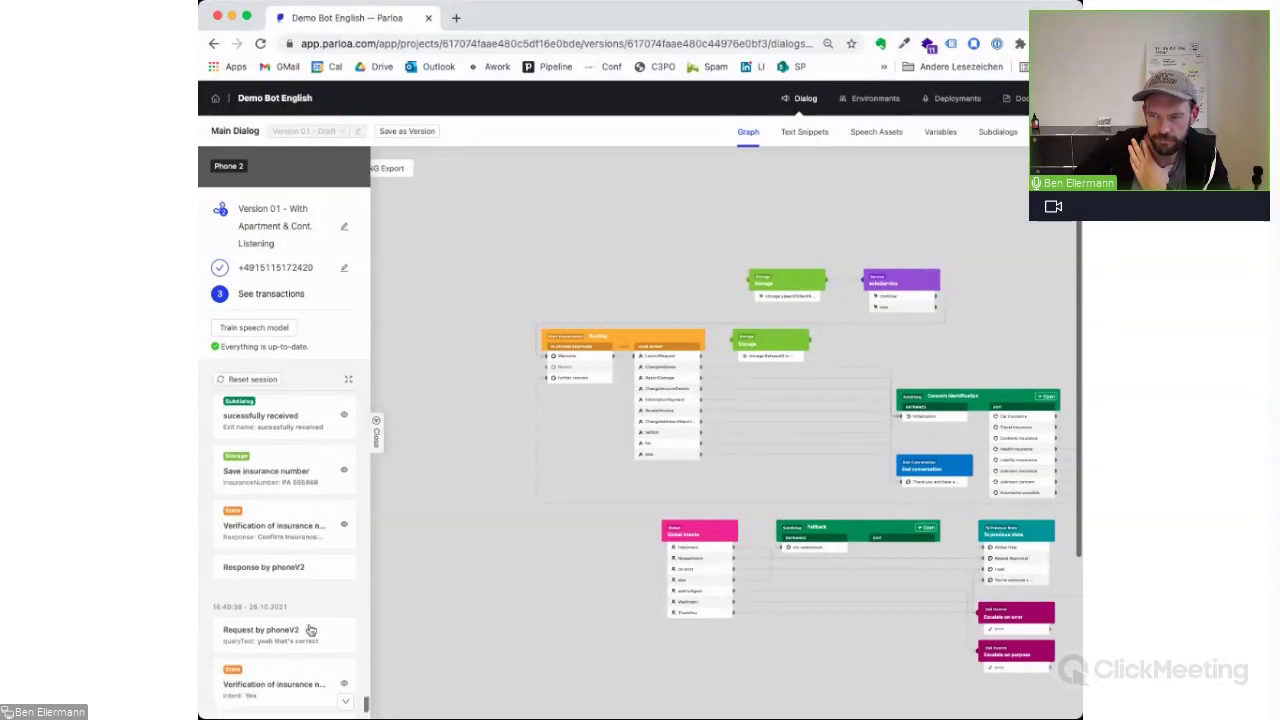
scroll(309, 640, "down", 4)
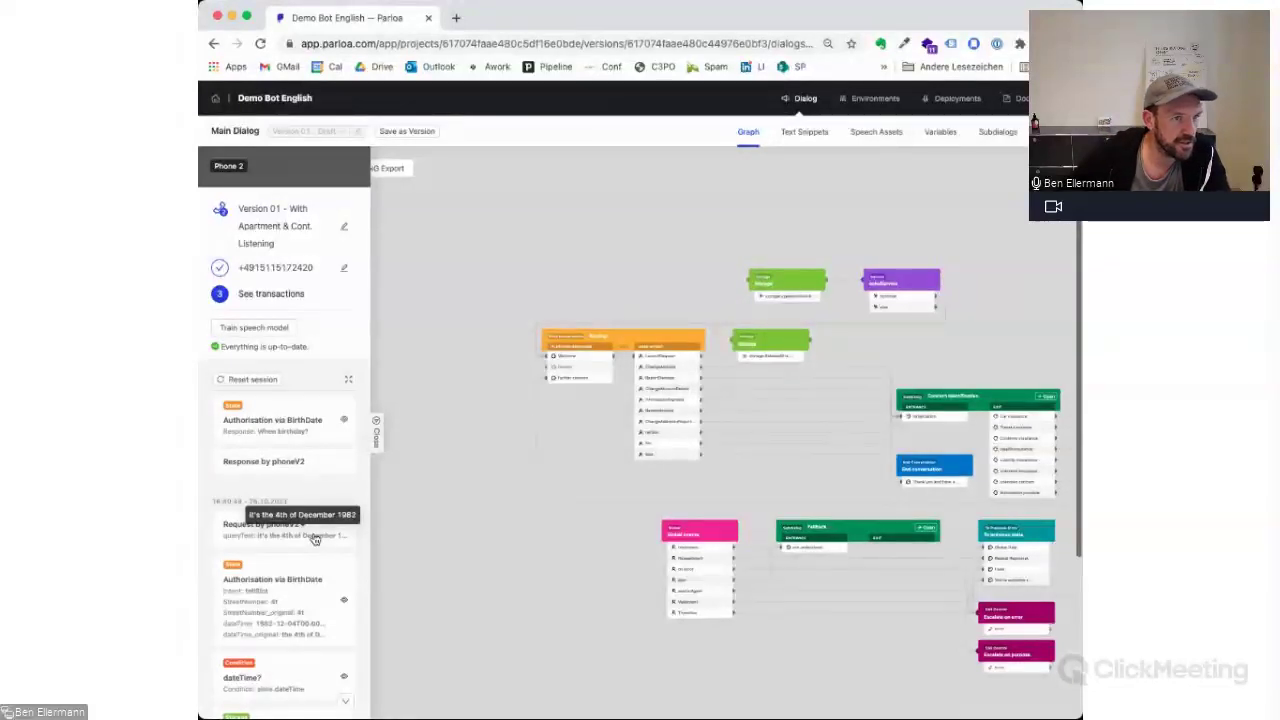
scroll(314, 539, "down", 10)
scroll(314, 539, "down", 10)
scroll(314, 539, "up", 5)
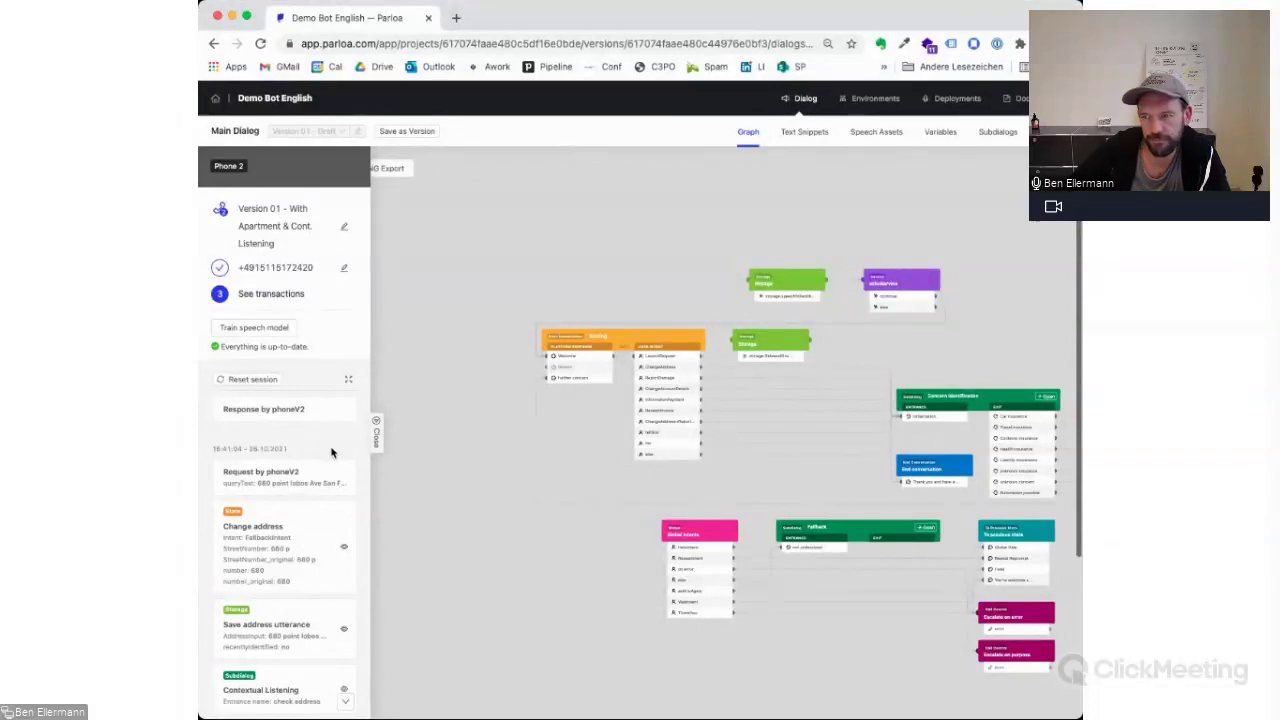
scroll(316, 485, "down", 10)
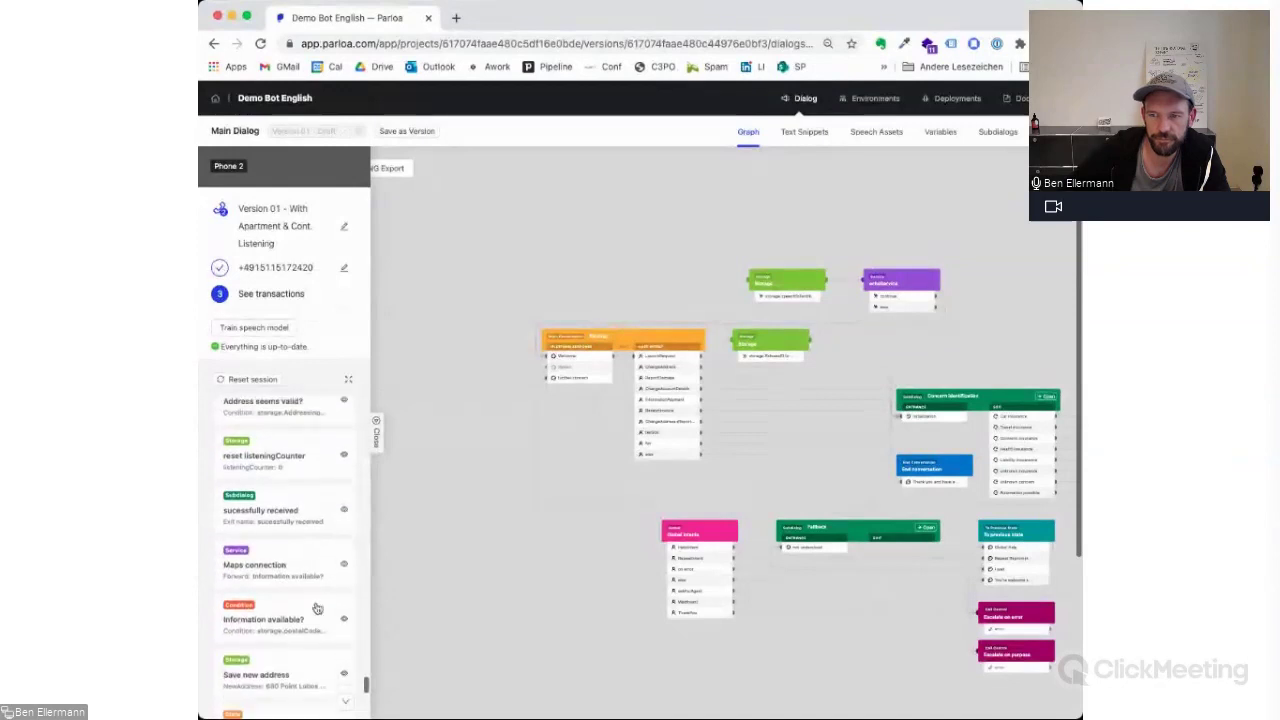